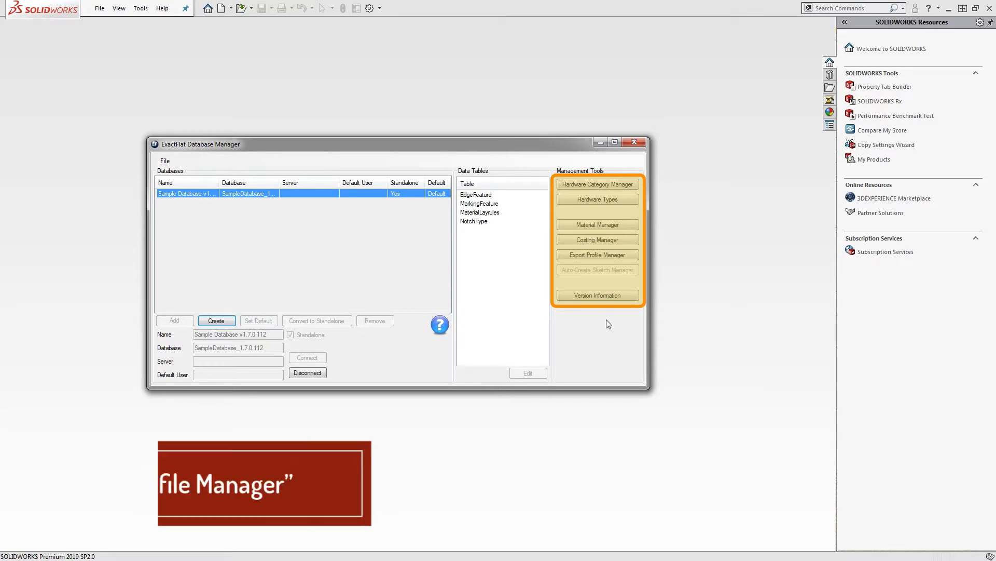
Open the Export Profile Manager and review the ASTM, Standard DXF, Eastman, Autometrix, Gerber CutWorks and HPGL profiles
{"action": "left_click", "coordinate": [589, 256]}
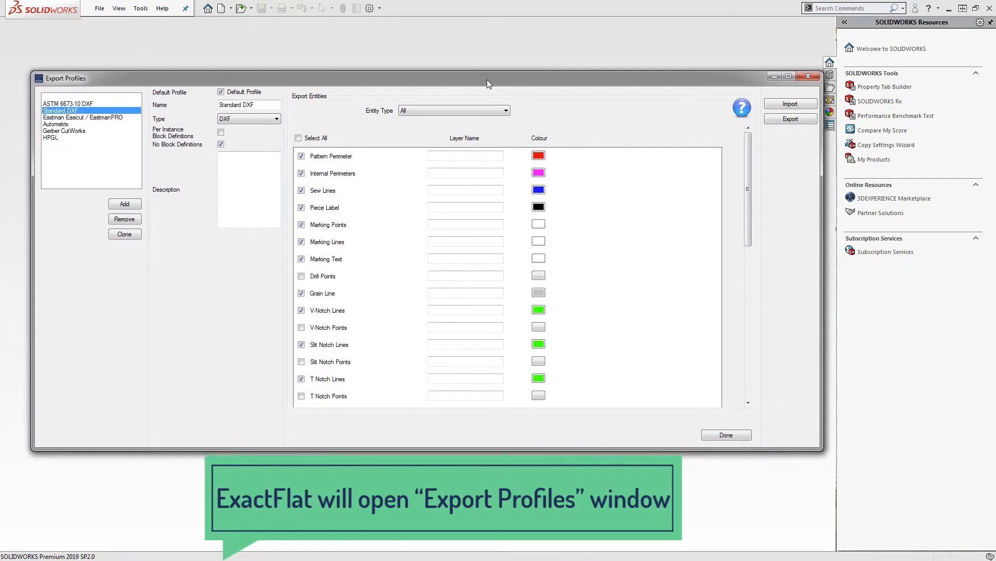
{"action": "left_click_drag", "start_coordinate": [487, 79], "coordinate": [496, 77]}
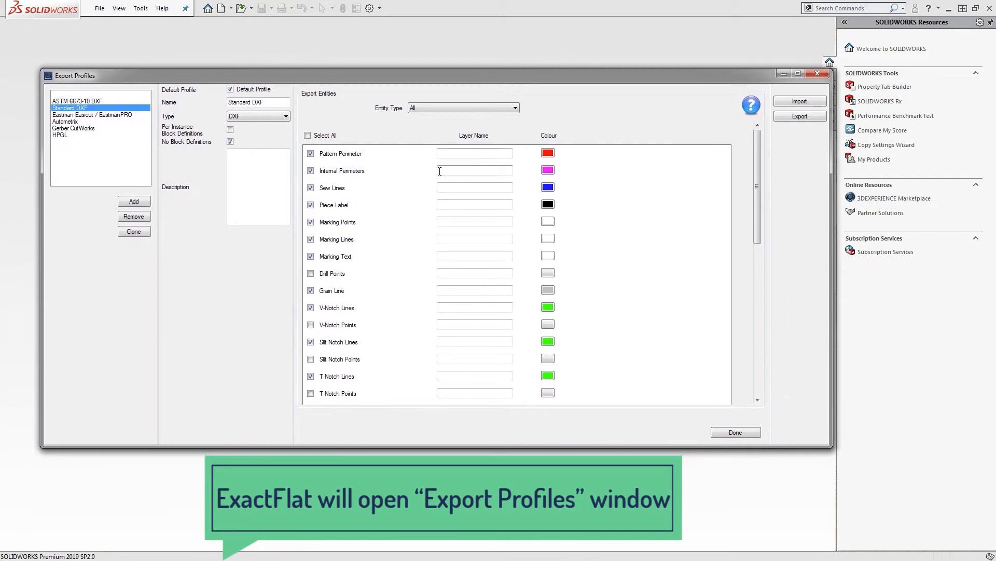
{"action": "left_click", "coordinate": [88, 102]}
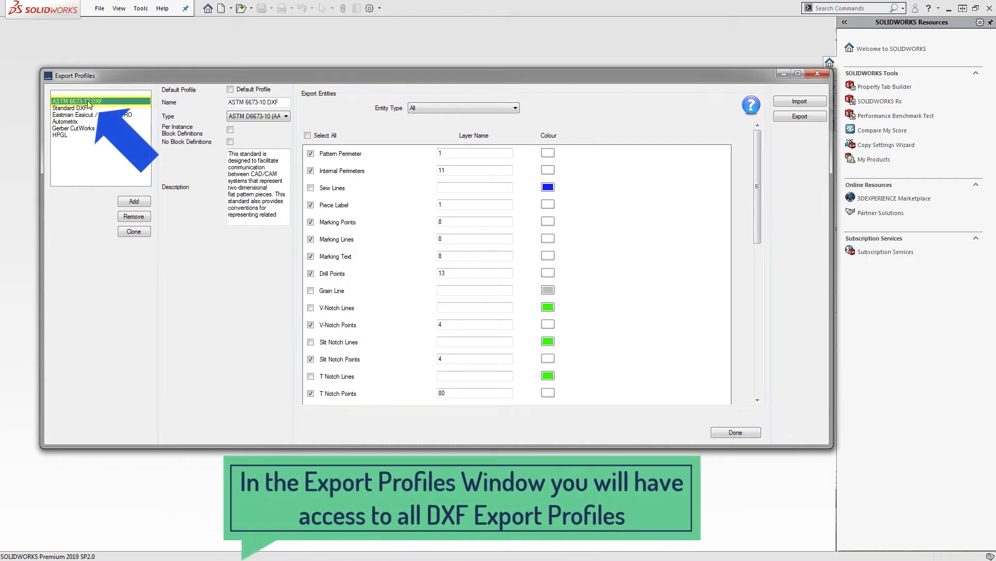
{"action": "left_click", "coordinate": [80, 109]}
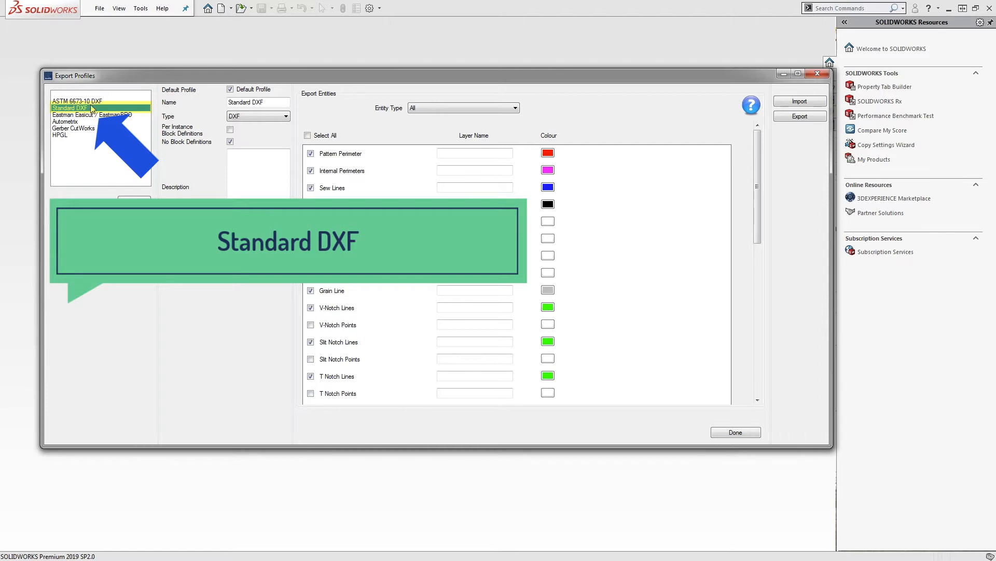
{"action": "left_click", "coordinate": [94, 115]}
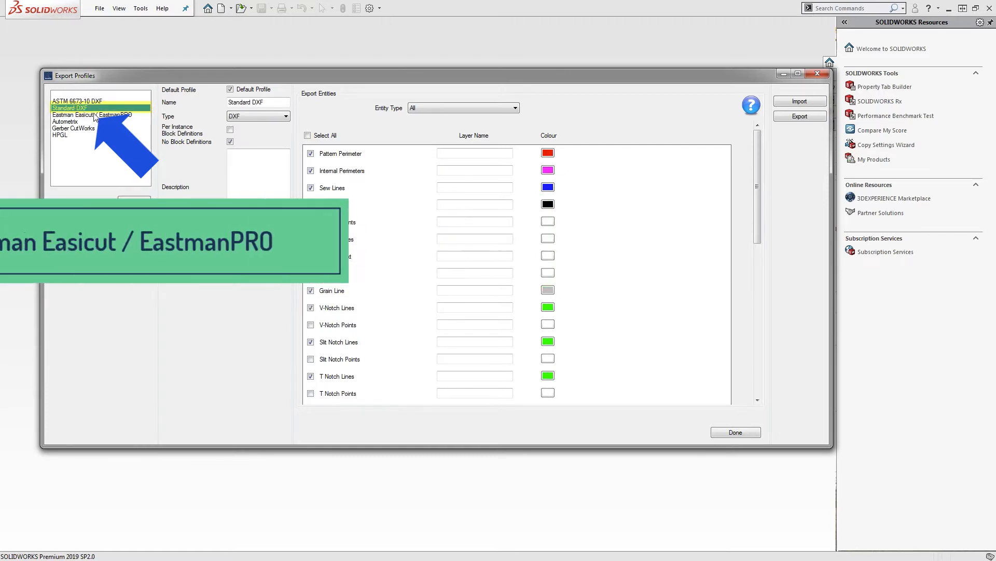
{"action": "left_click", "coordinate": [94, 115]}
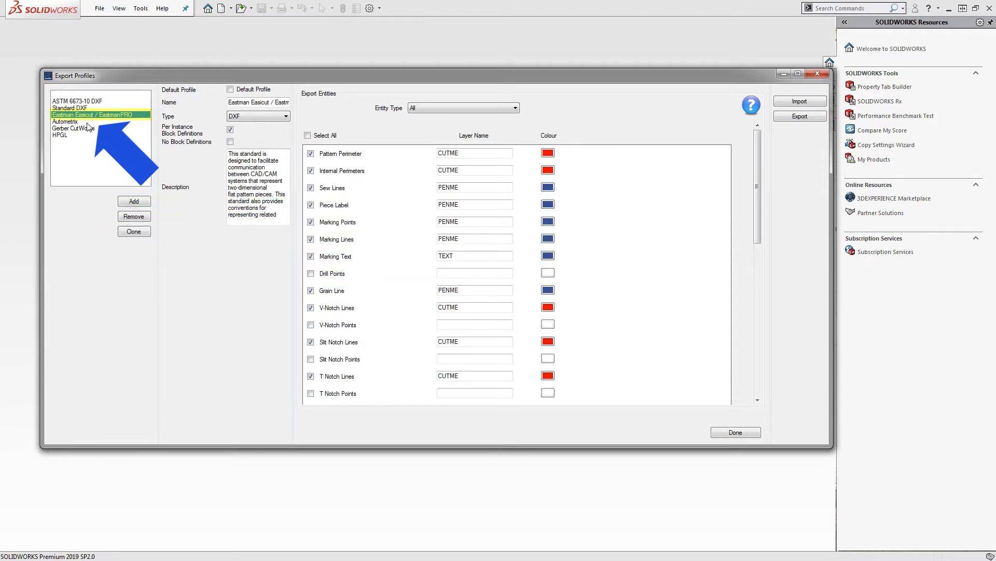
{"action": "left_click", "coordinate": [84, 121]}
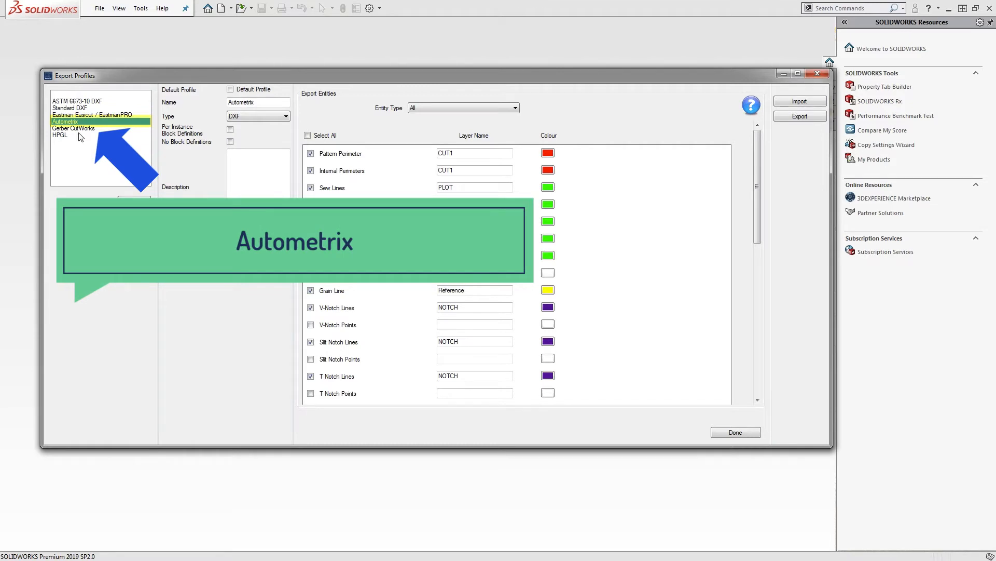
{"action": "left_click", "coordinate": [78, 129]}
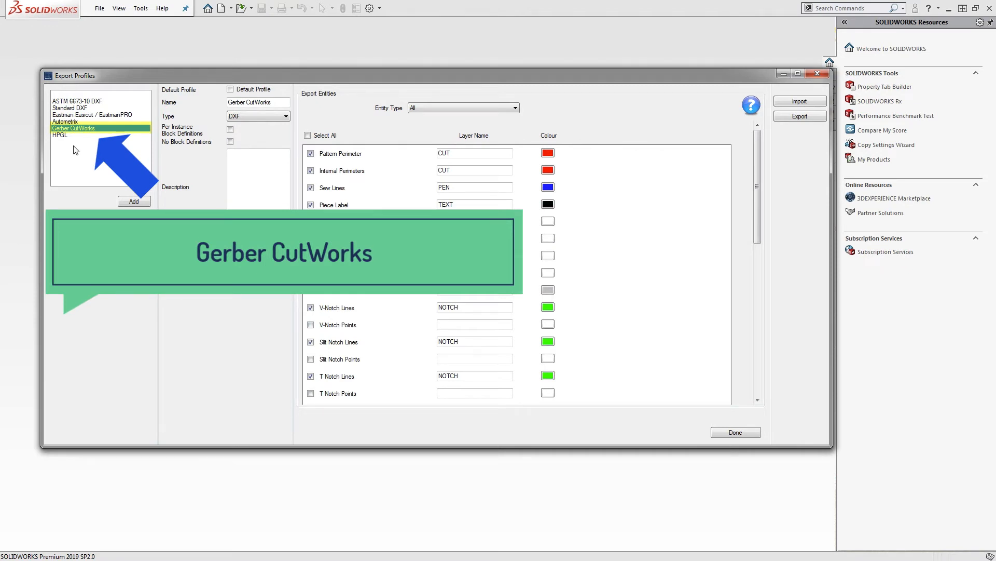
{"action": "left_click", "coordinate": [66, 136]}
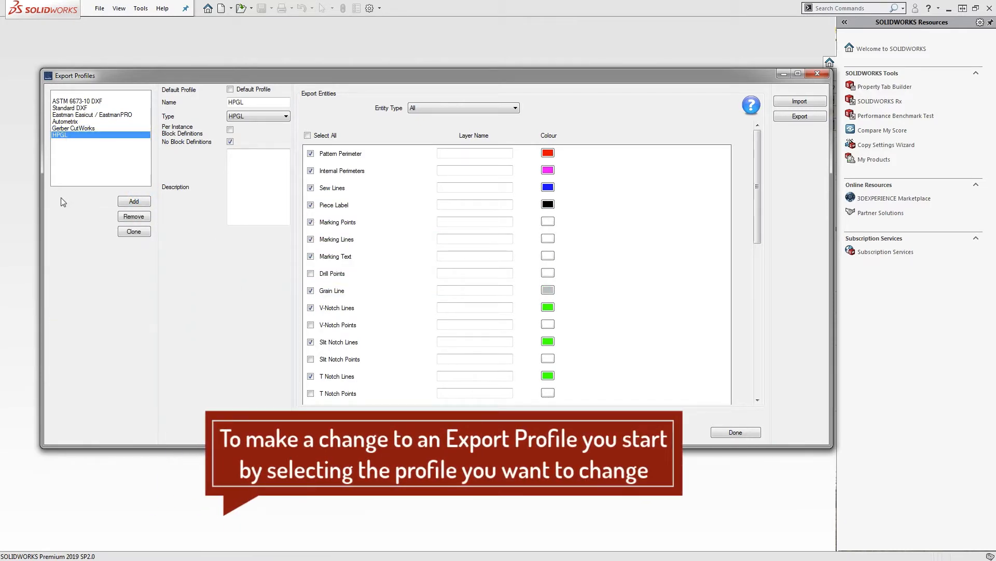
Select Gerber CutWorks, with layers CUT, PEN, TEXT, MARKING and NOTCH, in the profile list
{"action": "left_click", "coordinate": [70, 108]}
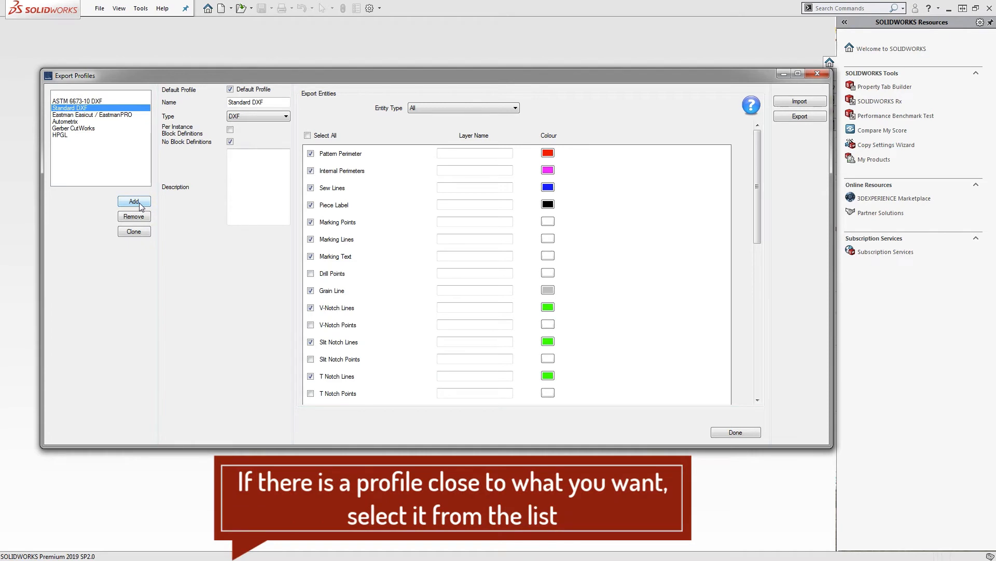
{"action": "left_click", "coordinate": [95, 131]}
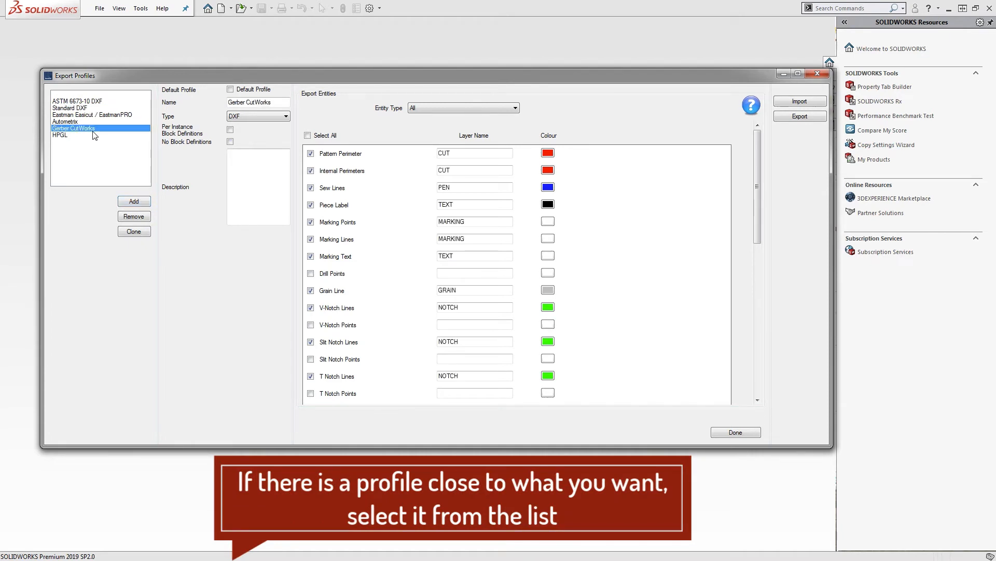
Clone the Gerber CutWorks profile and rename the copy 'Copy Profile'
{"action": "left_click", "coordinate": [139, 234]}
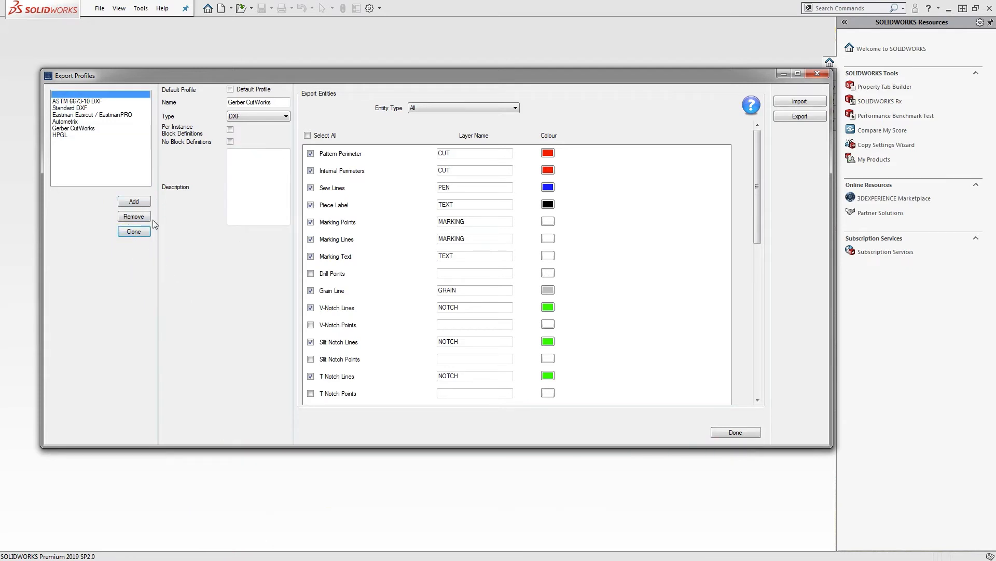
{"action": "left_click_drag", "start_coordinate": [274, 102], "coordinate": [159, 98]}
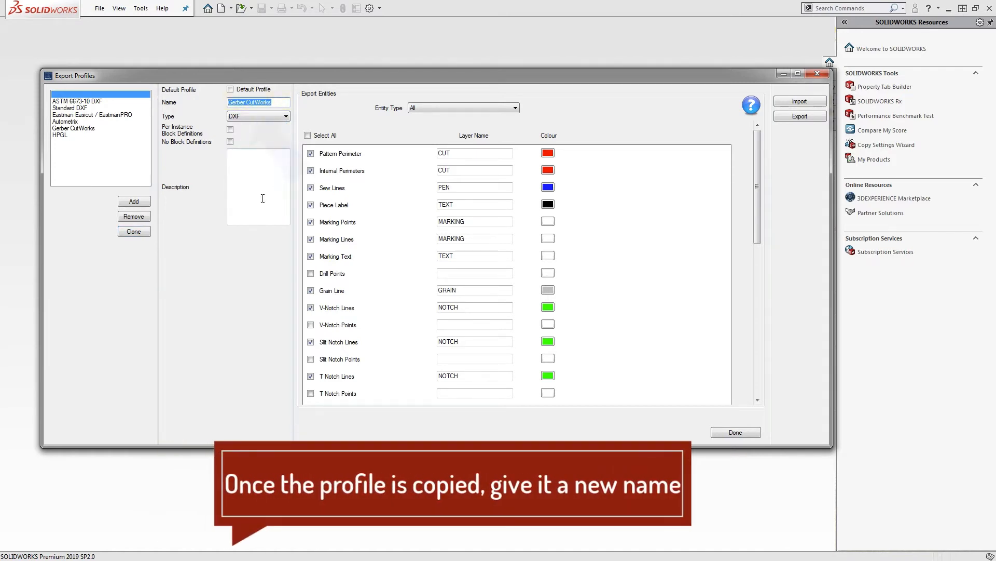
{"action": "type", "text": "Copy Pr"}
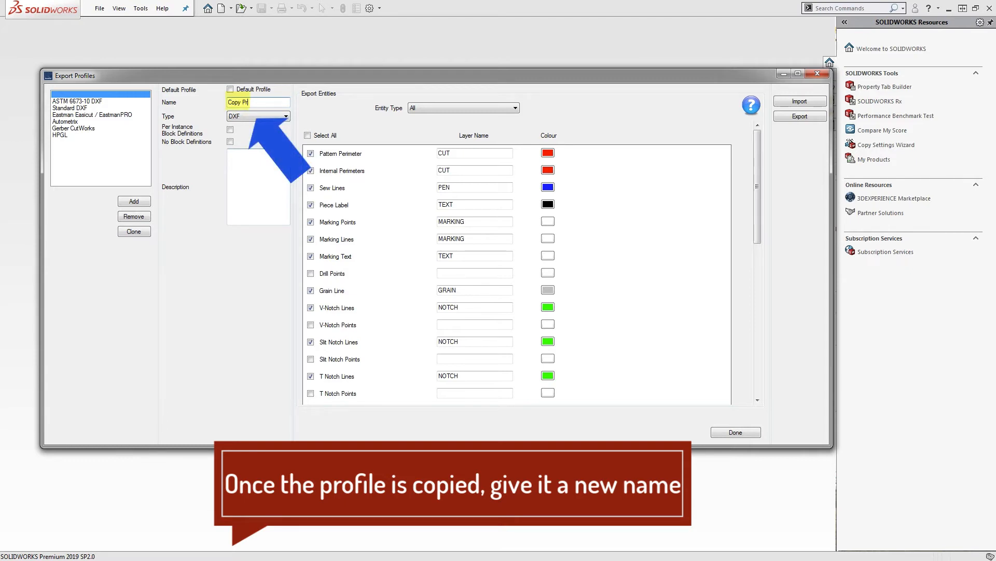
{"action": "type", "text": "ofile"}
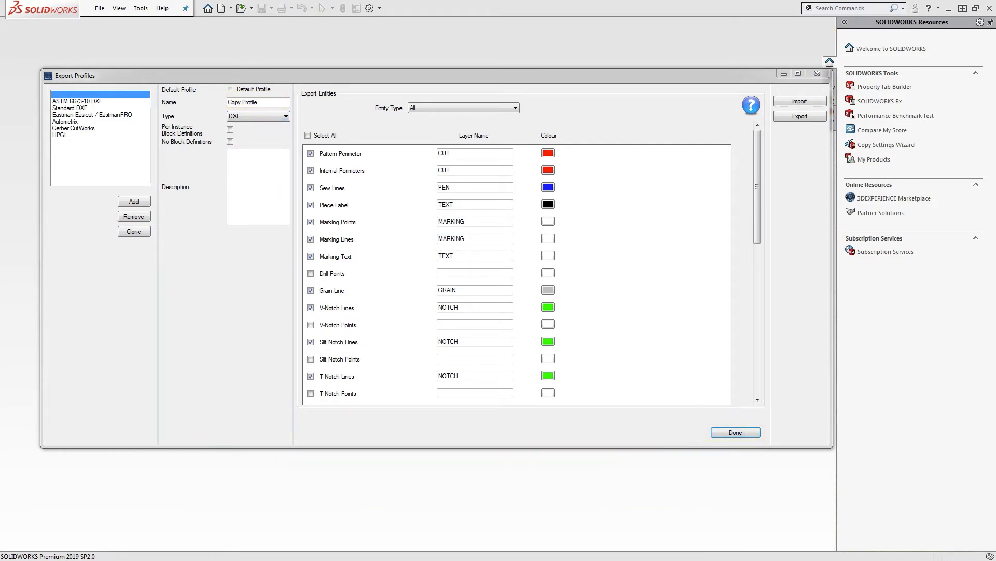
Log the change with Action 'Add new profile' and Details 'Added a new profile.', then confirm
{"action": "left_click_drag", "start_coordinate": [74, 142], "coordinate": [535, 182]}
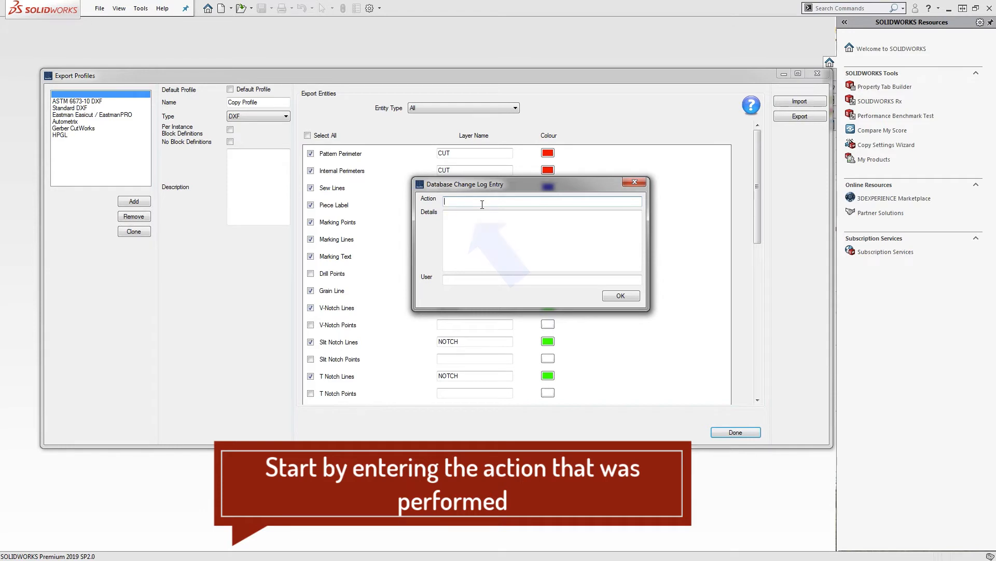
{"action": "type", "text": "Add new profile"}
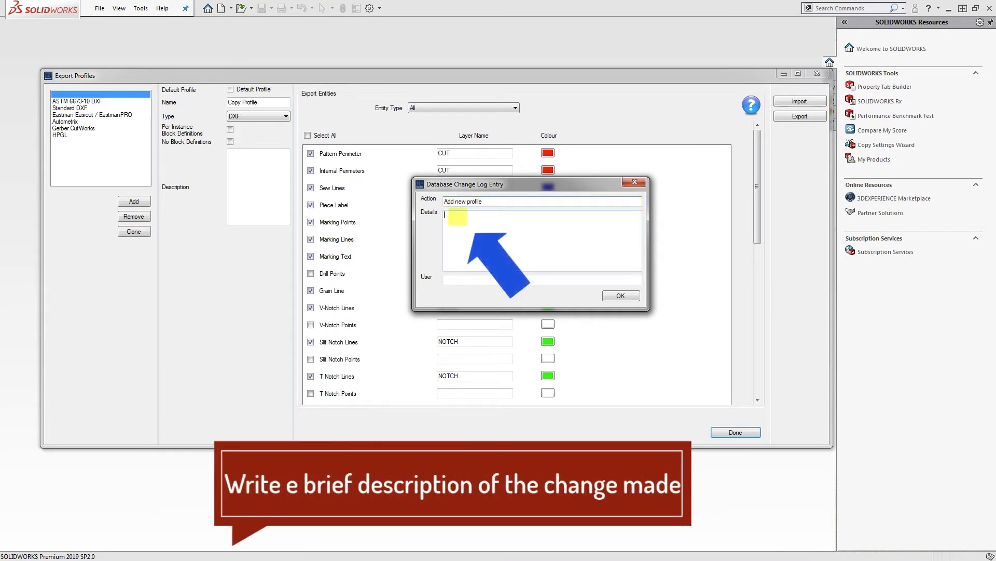
{"action": "type", "text": "Added a new profile."}
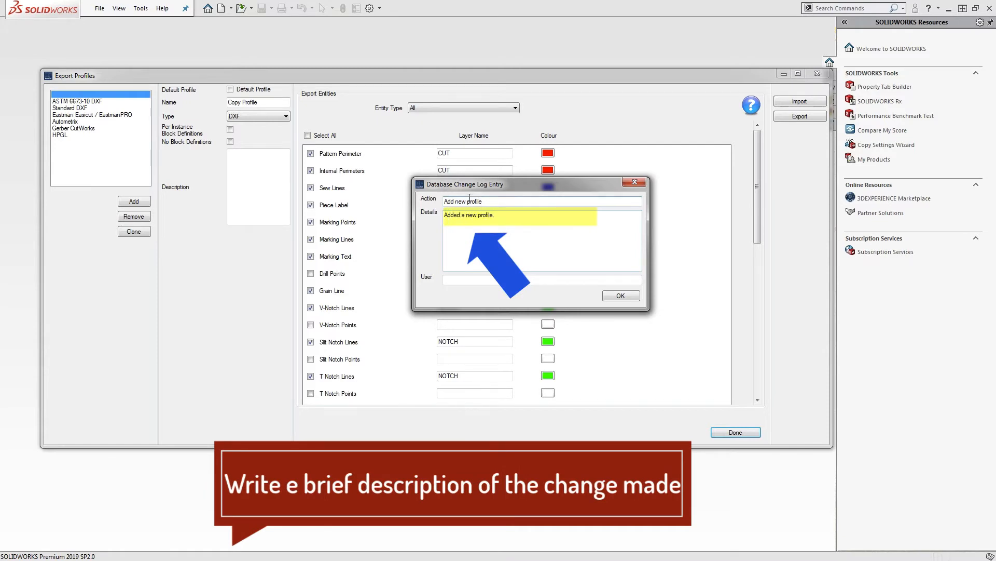
{"action": "left_click", "coordinate": [497, 203]}
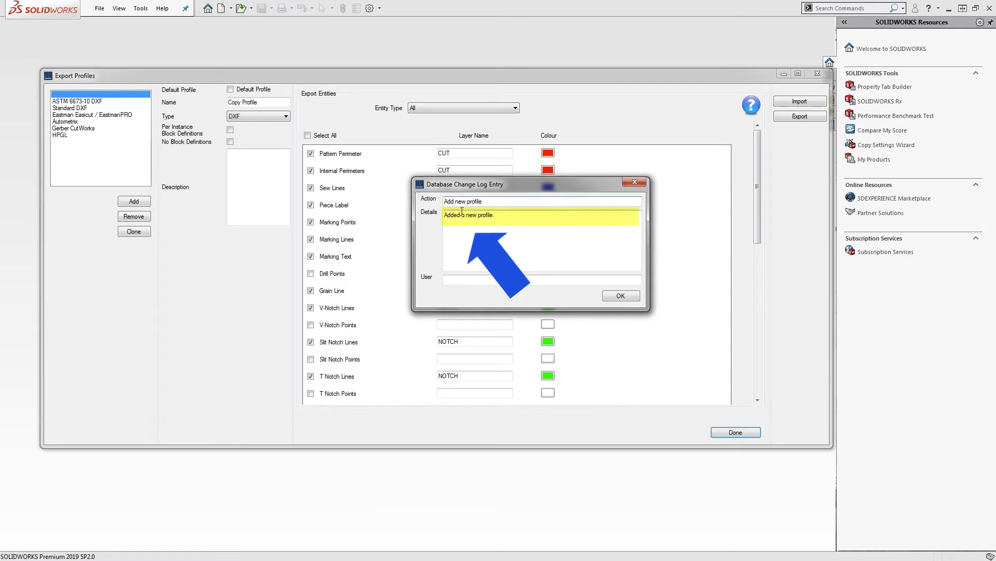
{"action": "left_click", "coordinate": [621, 296]}
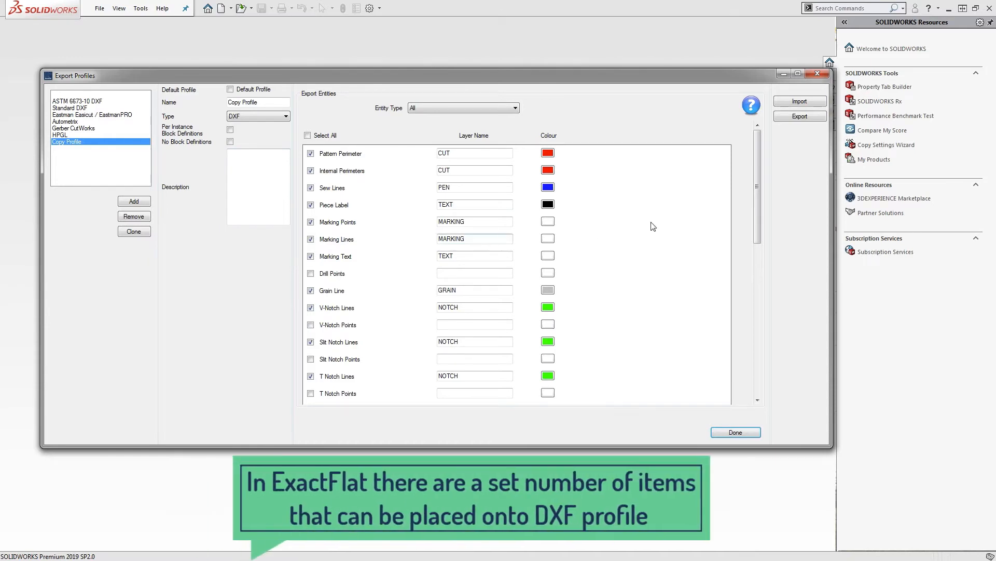
{"action": "left_click_drag", "start_coordinate": [757, 141], "coordinate": [746, 275]}
{"action": "scroll", "coordinate": [746, 275], "scroll_direction": "up", "scroll_amount": 10}
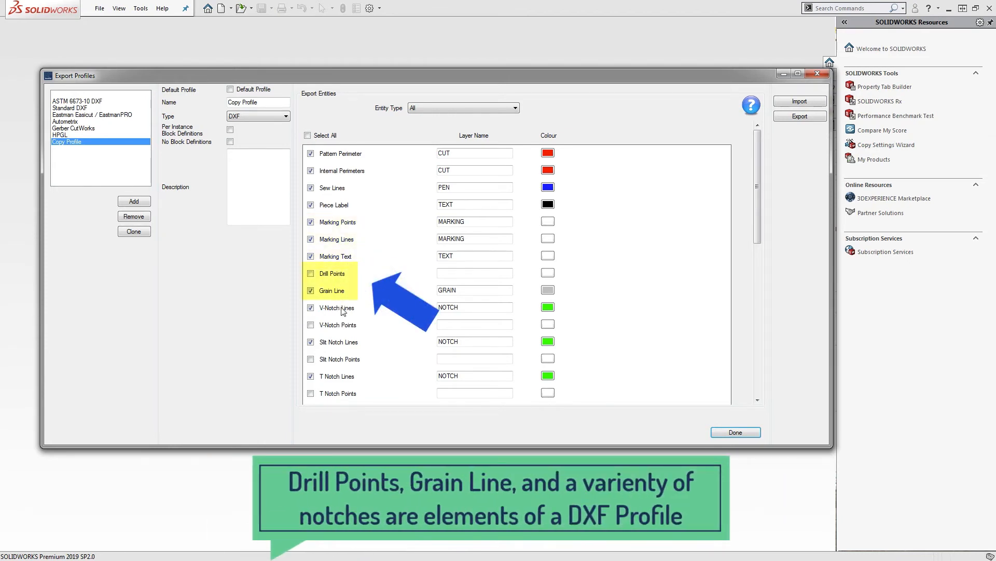
{"action": "left_click_drag", "start_coordinate": [758, 188], "coordinate": [390, 308]}
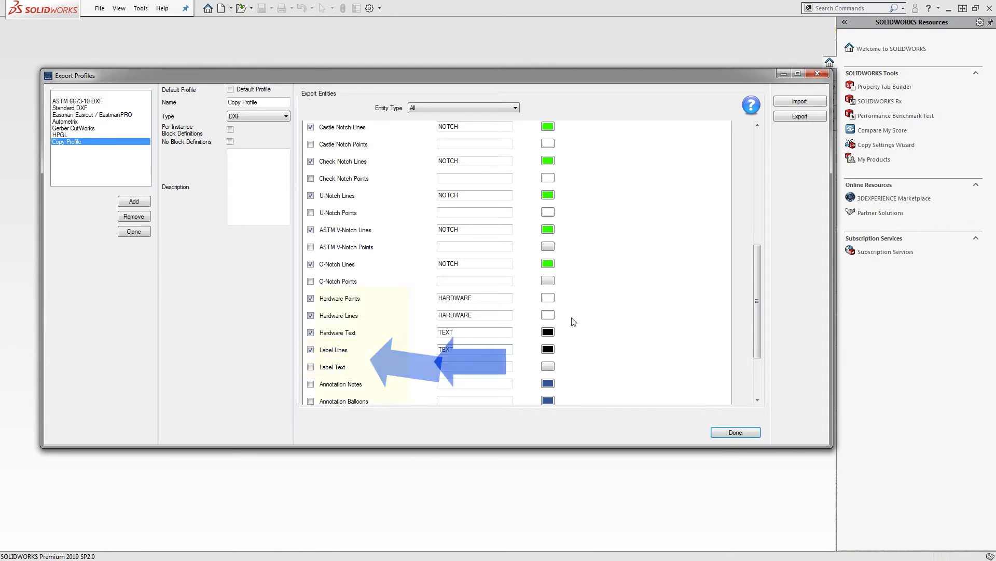
{"action": "scroll", "coordinate": [573, 322], "scroll_direction": "down", "scroll_amount": 3}
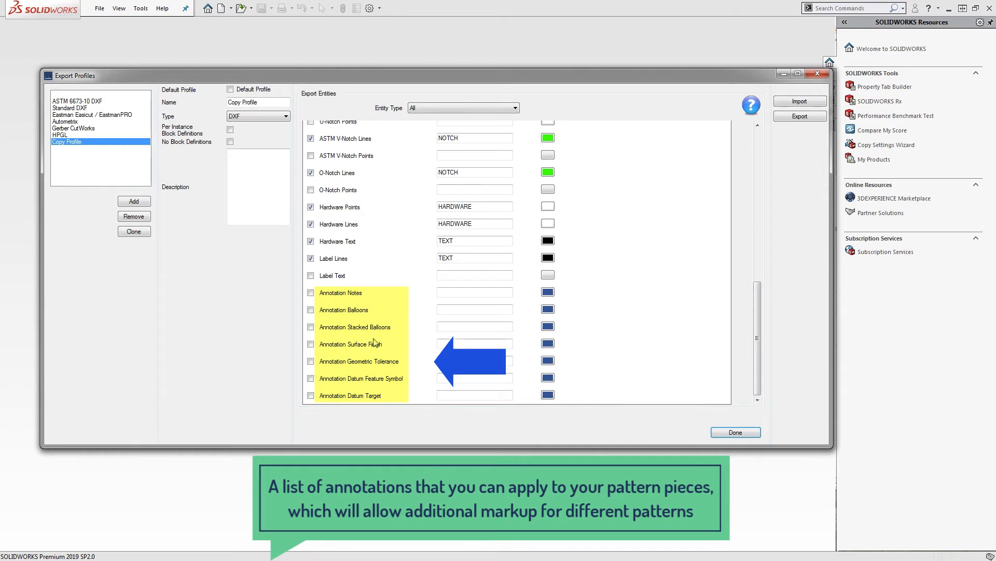
{"action": "left_click_drag", "start_coordinate": [756, 340], "coordinate": [755, 183]}
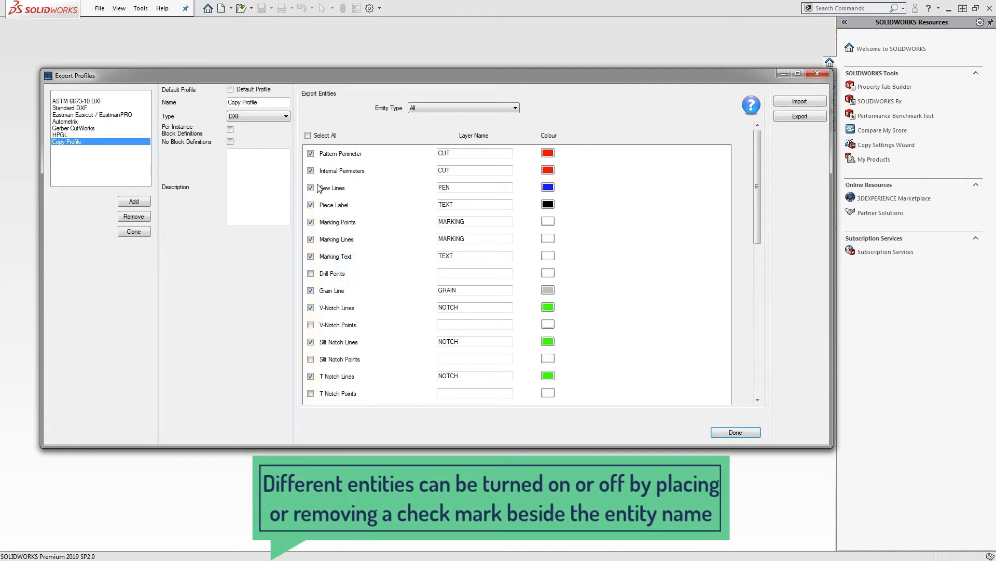
{"action": "left_click", "coordinate": [482, 153]}
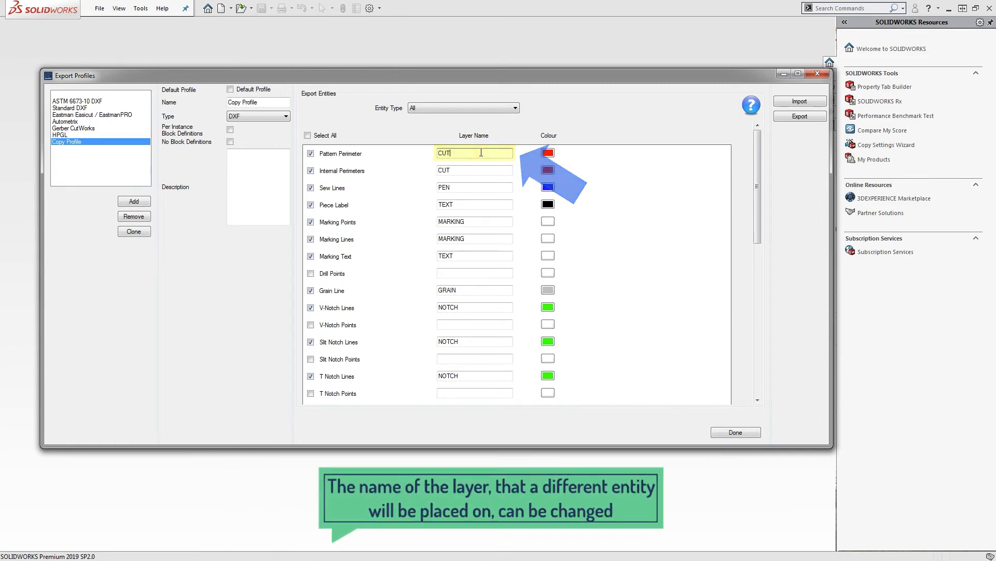
{"action": "left_click_drag", "start_coordinate": [469, 153], "coordinate": [439, 171]}
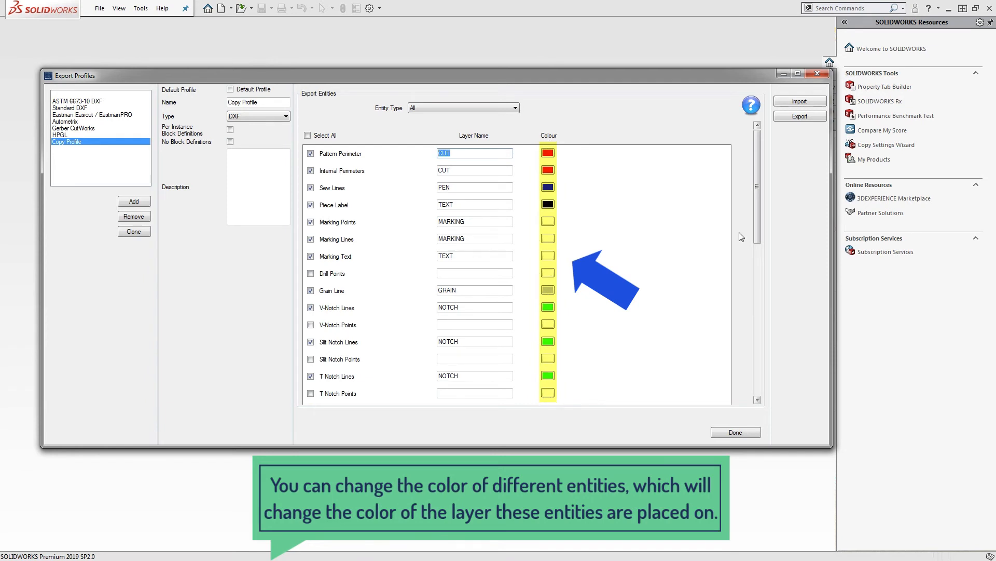
{"action": "left_click_drag", "start_coordinate": [757, 162], "coordinate": [750, 313]}
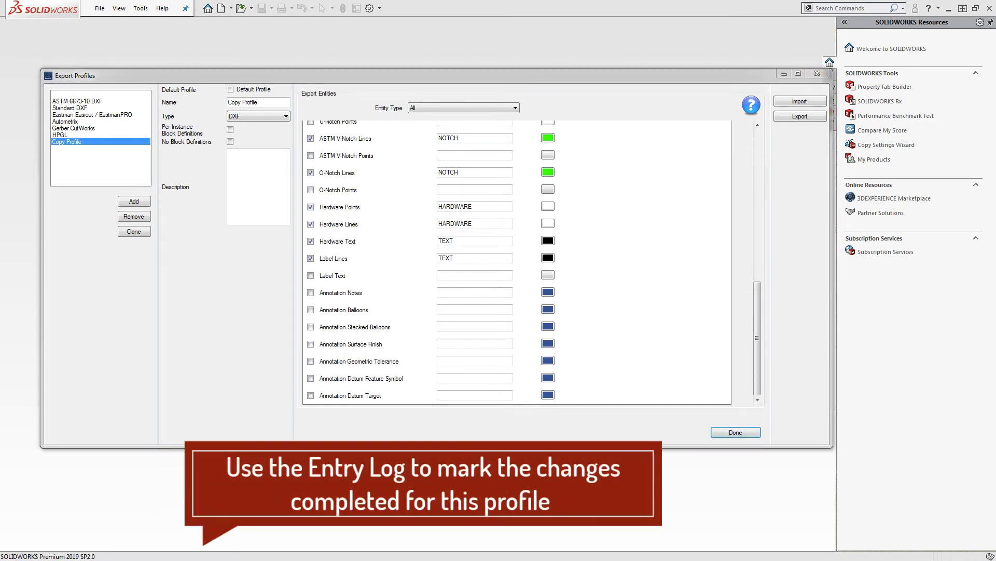
Complete the change log Action as 'Finished creating profile.' and confirm the entry
{"action": "left_click_drag", "start_coordinate": [235, 132], "coordinate": [475, 134]}
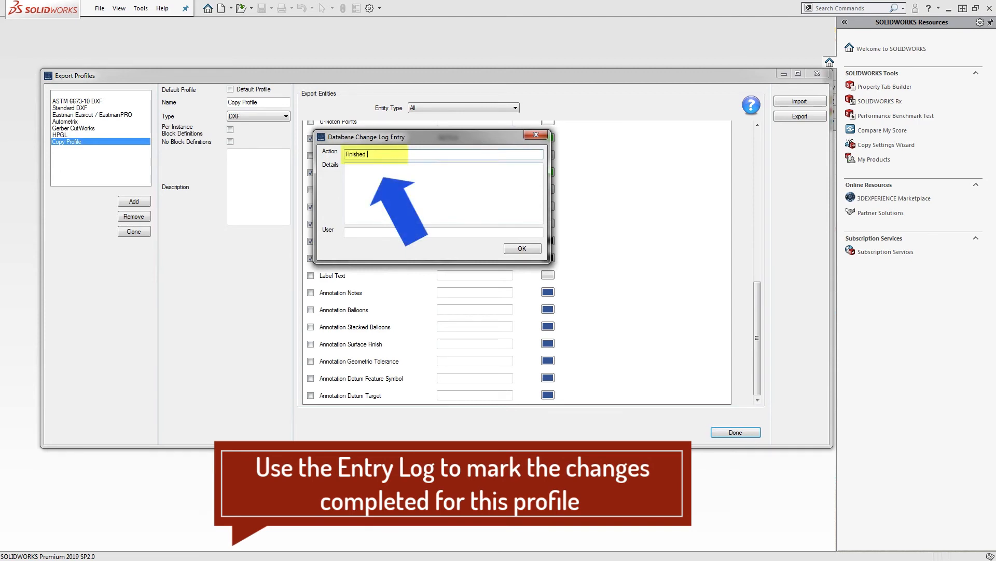
{"action": "type", "text": "ofile."}
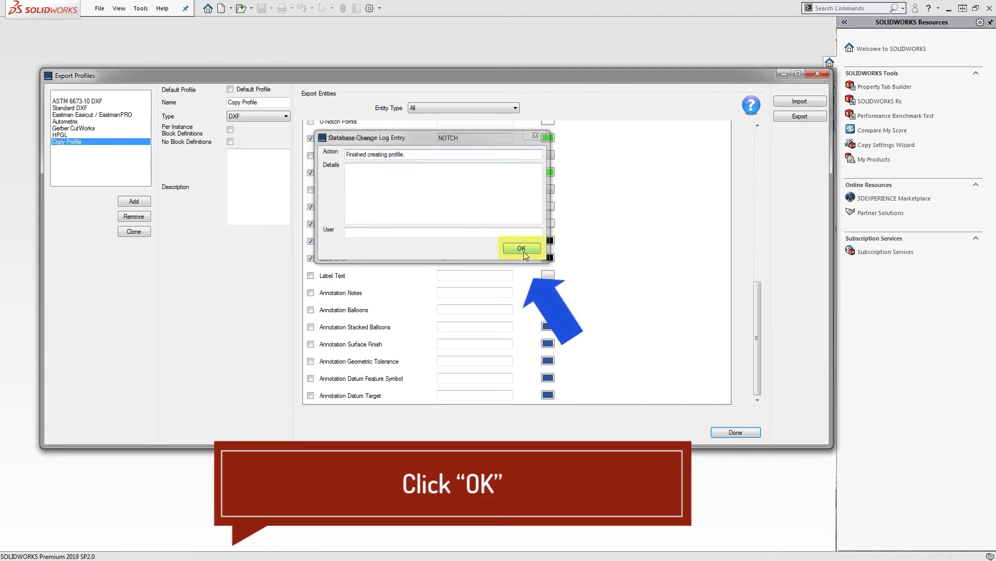
{"action": "left_click", "coordinate": [523, 249]}
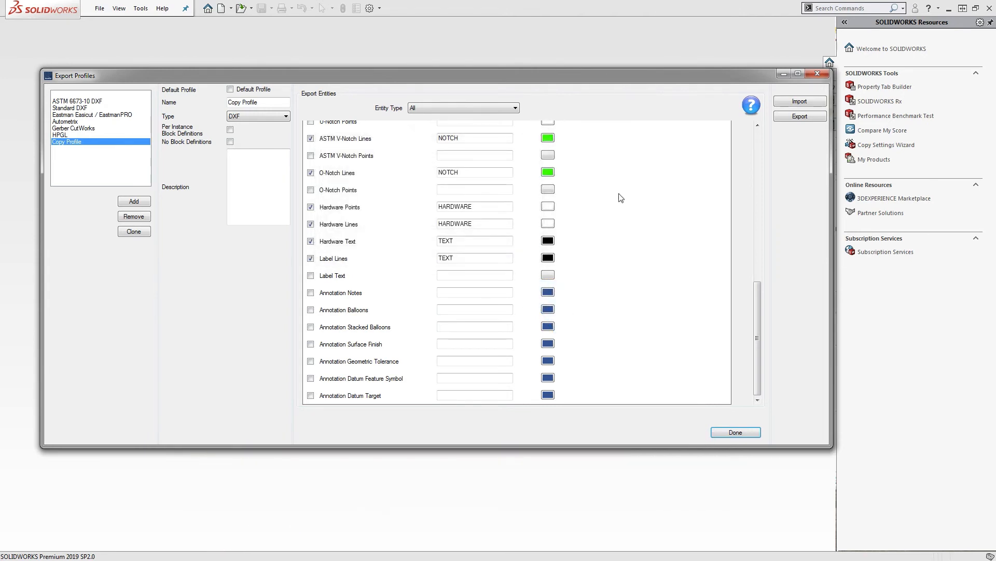
Close the Export Profiles manager and show SOLIDWORKS' recent documents list
{"action": "left_click", "coordinate": [818, 76]}
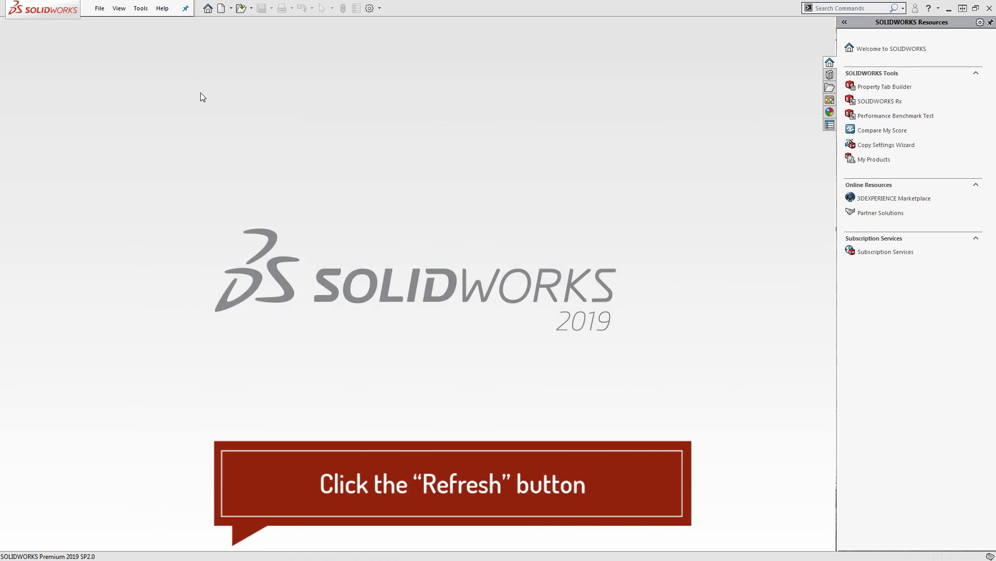
{"action": "left_click", "coordinate": [100, 8]}
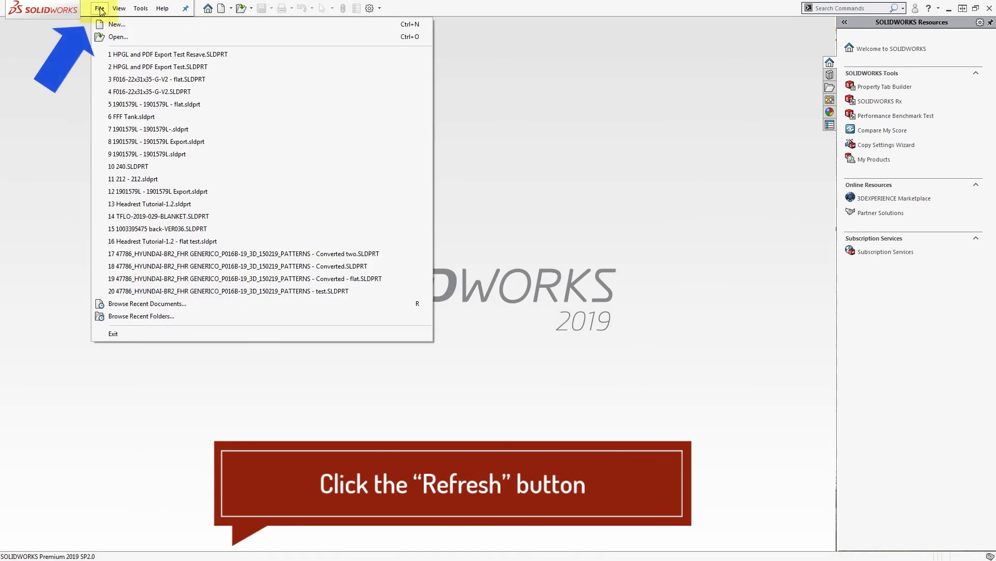
Reopen 'HPGL and PDF Export Test Resave.SLDPRT' and refresh the ExactFlat database
{"action": "left_click", "coordinate": [163, 55]}
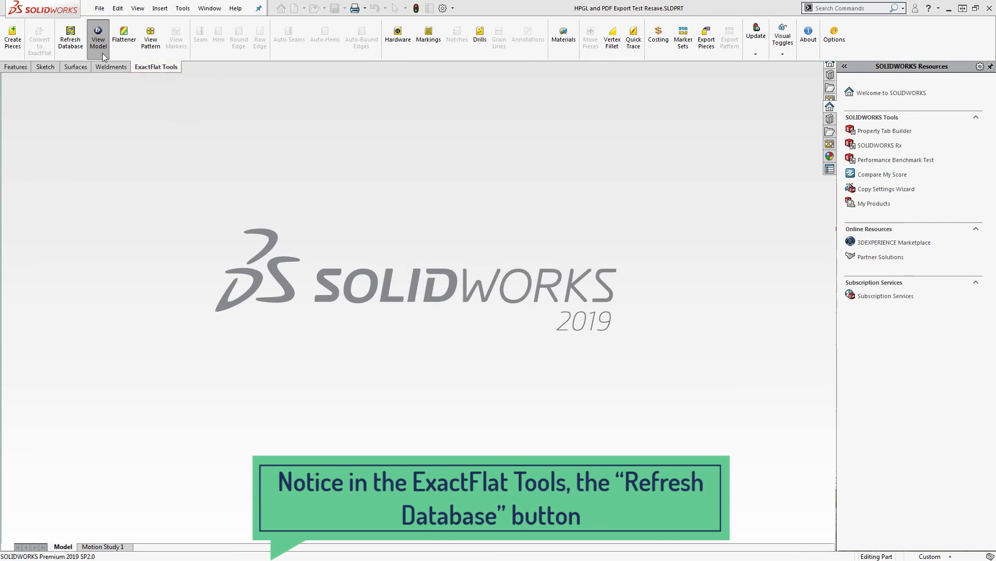
{"action": "left_click", "coordinate": [69, 33]}
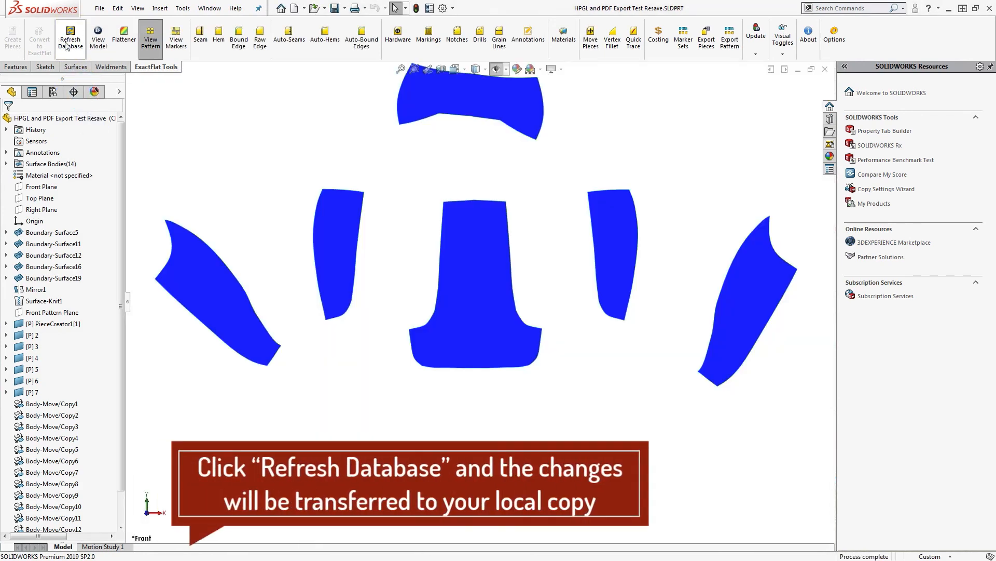